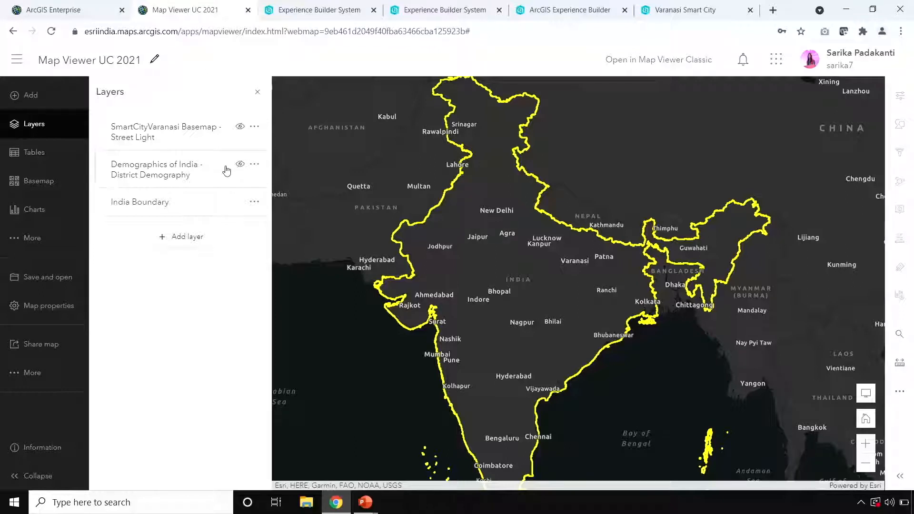
- Make the Demographics of India - District Demography layer visible, select it and open its style settings
{"action": "left_click", "coordinate": [239, 165]}
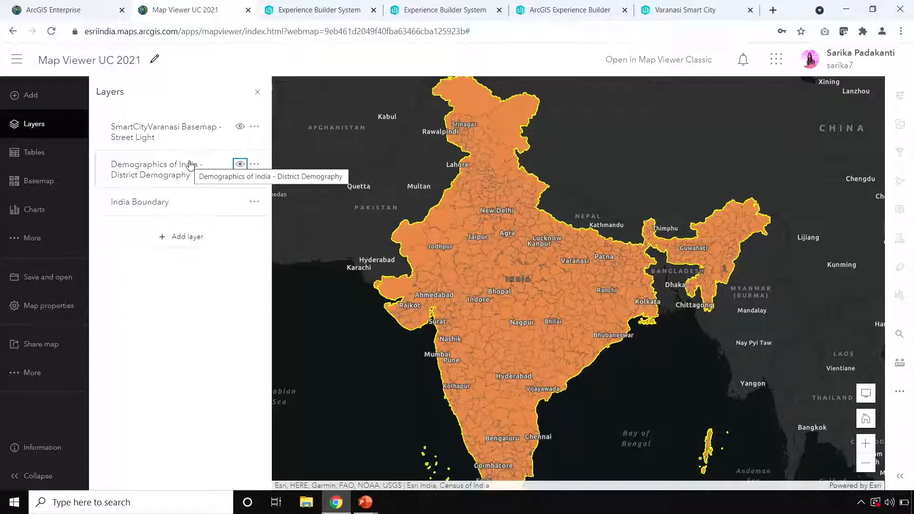
{"action": "left_click", "coordinate": [181, 175]}
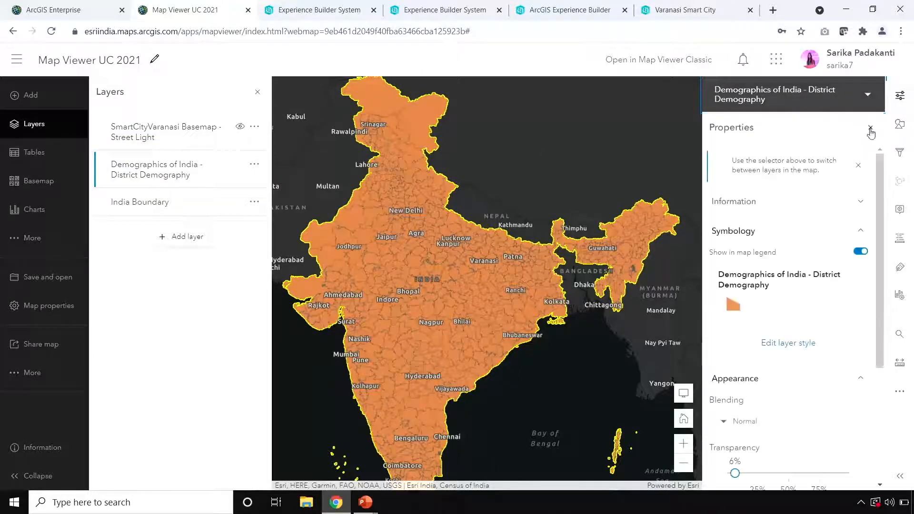
{"action": "left_click", "coordinate": [902, 126]}
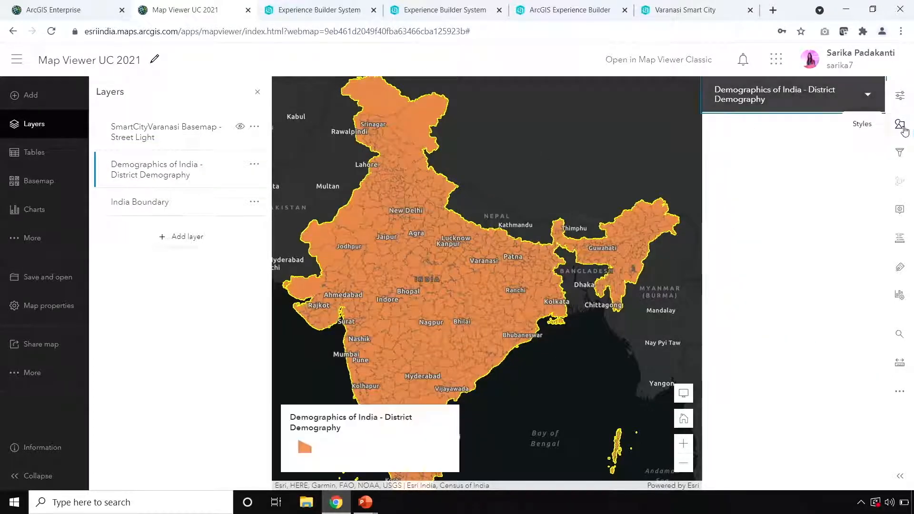
- Add the Total Population Person field as the attribute that styles the district layer
{"action": "left_click", "coordinate": [761, 204]}
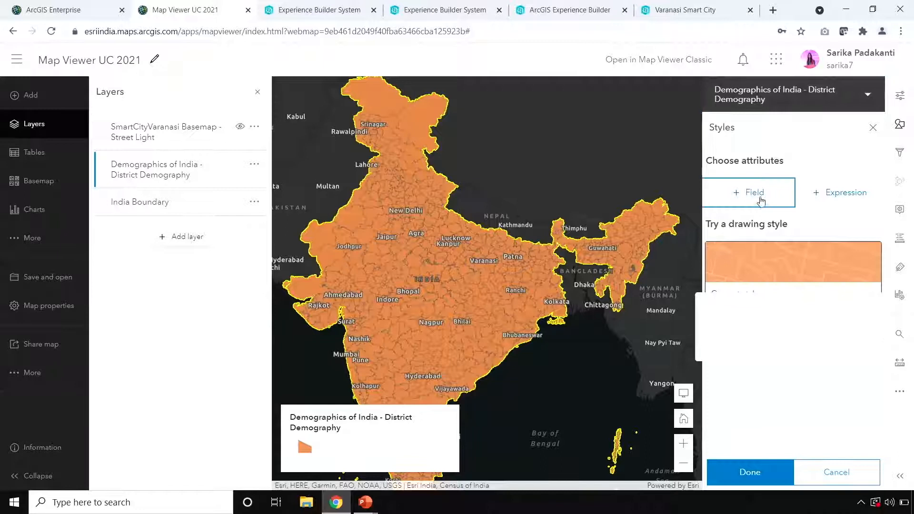
{"action": "left_click", "coordinate": [745, 202]}
{"action": "type", "text": "total"}
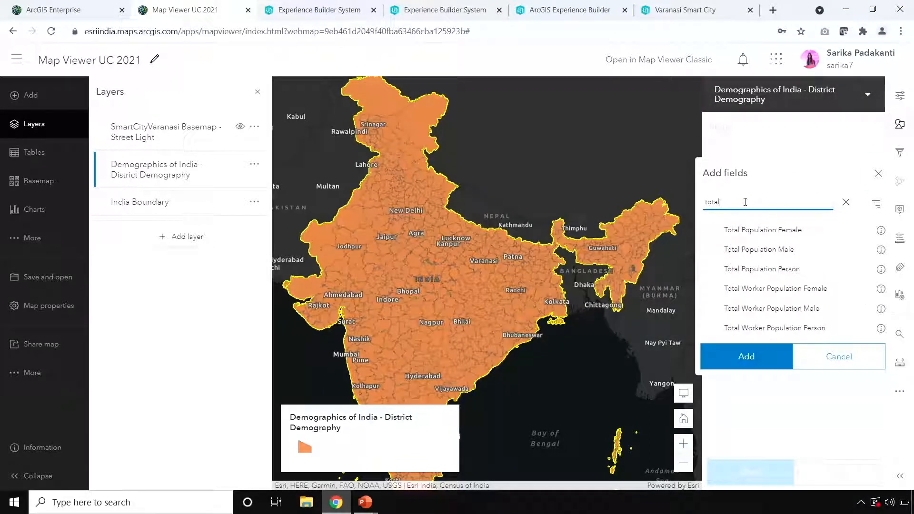
{"action": "left_click", "coordinate": [756, 269]}
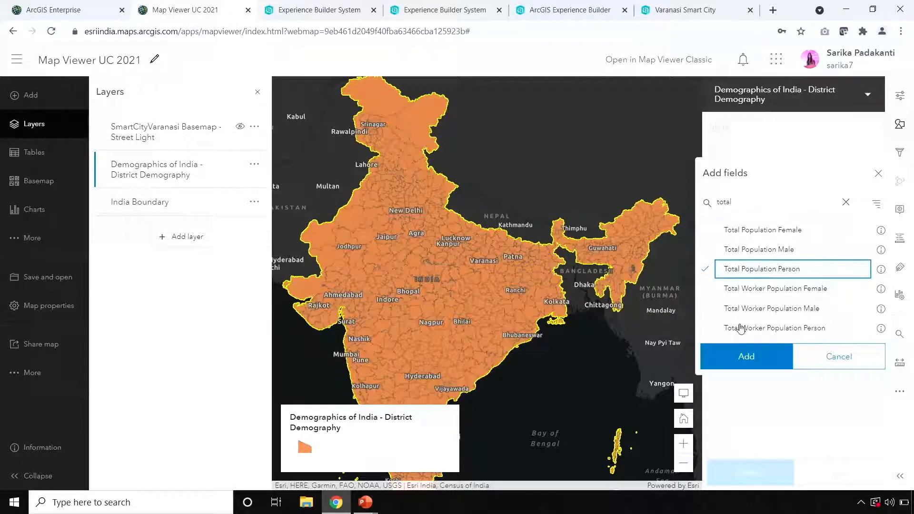
{"action": "left_click", "coordinate": [738, 357]}
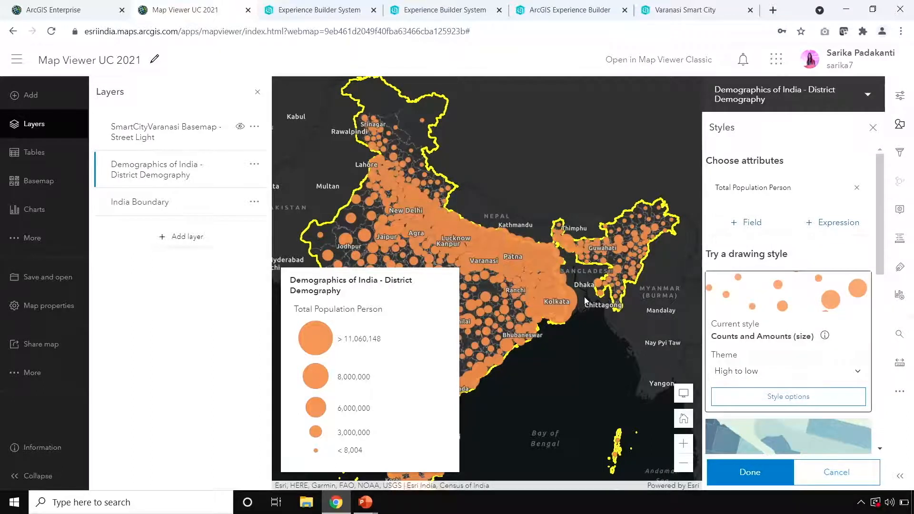
- Change the district layer's drawing style to Counts and Amounts (color)
{"action": "left_click_drag", "start_coordinate": [587, 288], "coordinate": [647, 281]}
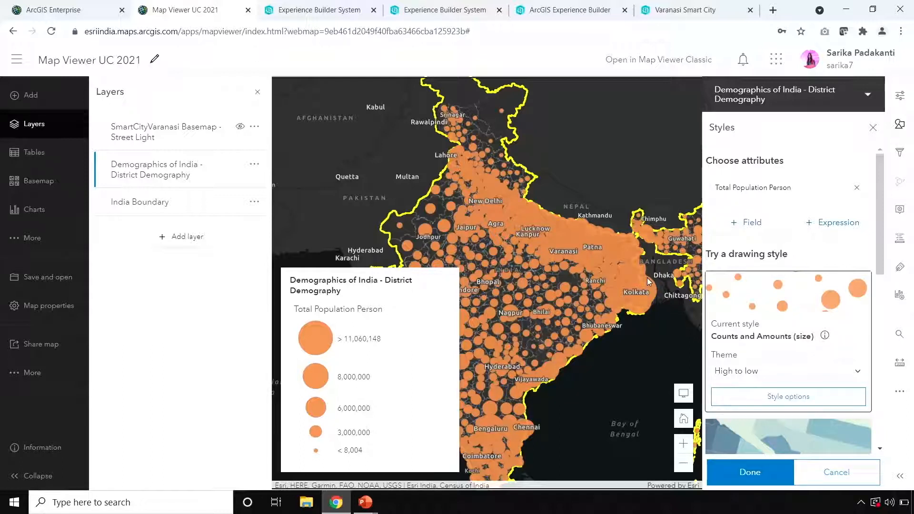
{"action": "scroll", "coordinate": [882, 265], "scroll_direction": "down", "scroll_amount": 1}
{"action": "left_click_drag", "start_coordinate": [882, 265], "coordinate": [912, 366]}
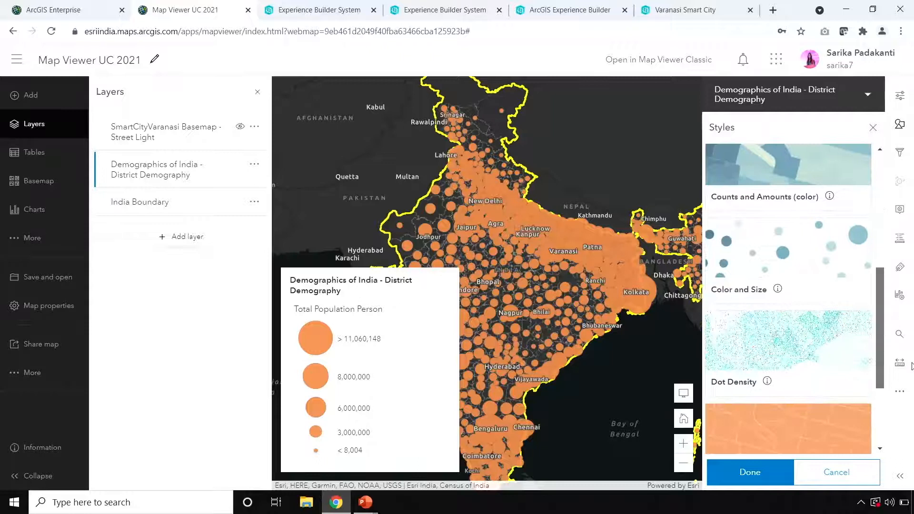
{"action": "scroll", "coordinate": [758, 259], "scroll_direction": "up", "scroll_amount": 3}
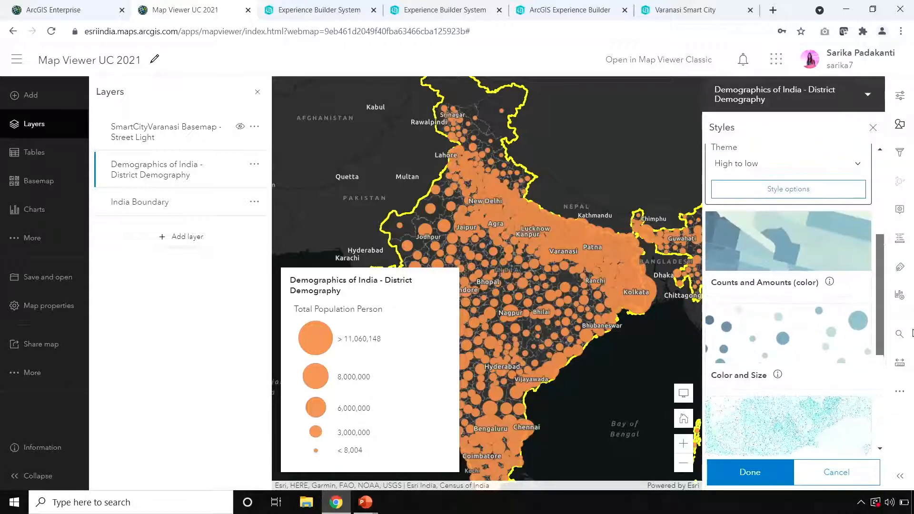
{"action": "left_click", "coordinate": [762, 259]}
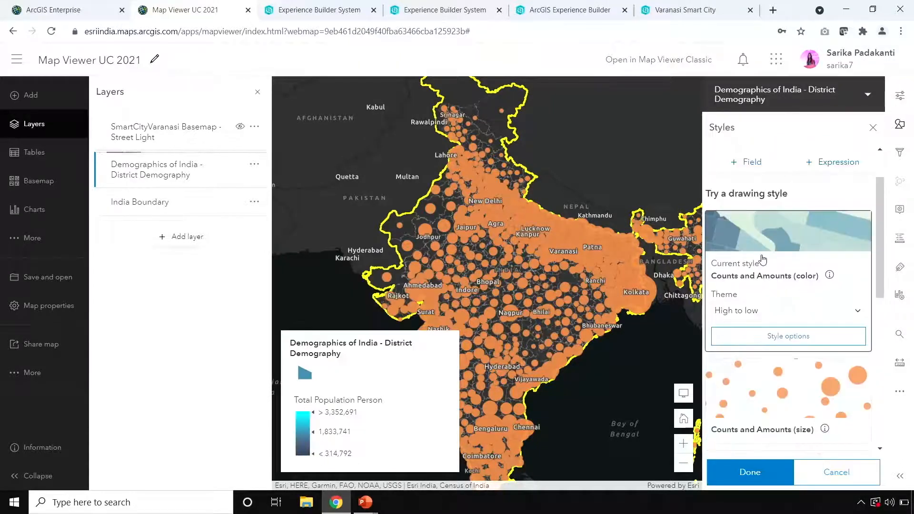
- In the style options, raise the upper colour threshold to about 4.061M and enable showing features with no values
{"action": "left_click", "coordinate": [777, 336]}
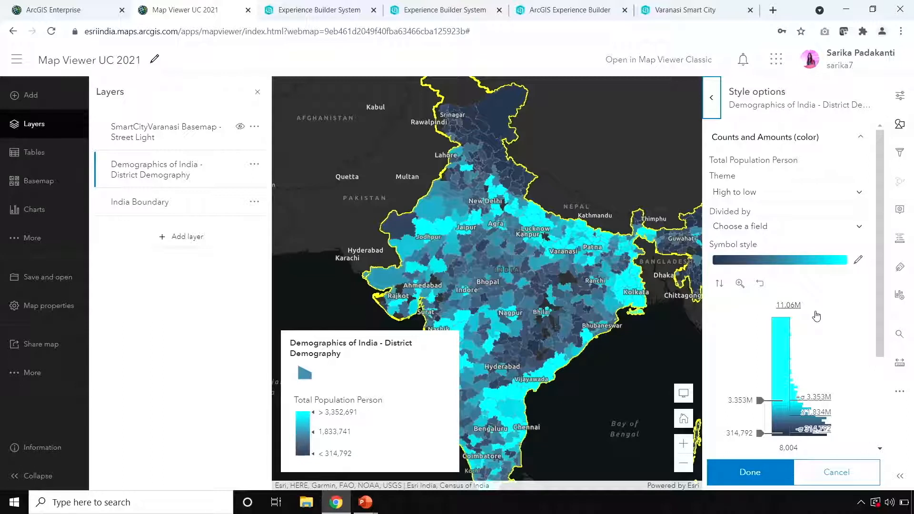
{"action": "mouse_move", "coordinate": [759, 404]}
{"action": "left_mouse_down"}
{"action": "mouse_move", "coordinate": [760, 372]}
{"action": "mouse_move", "coordinate": [761, 393]}
{"action": "left_mouse_up"}
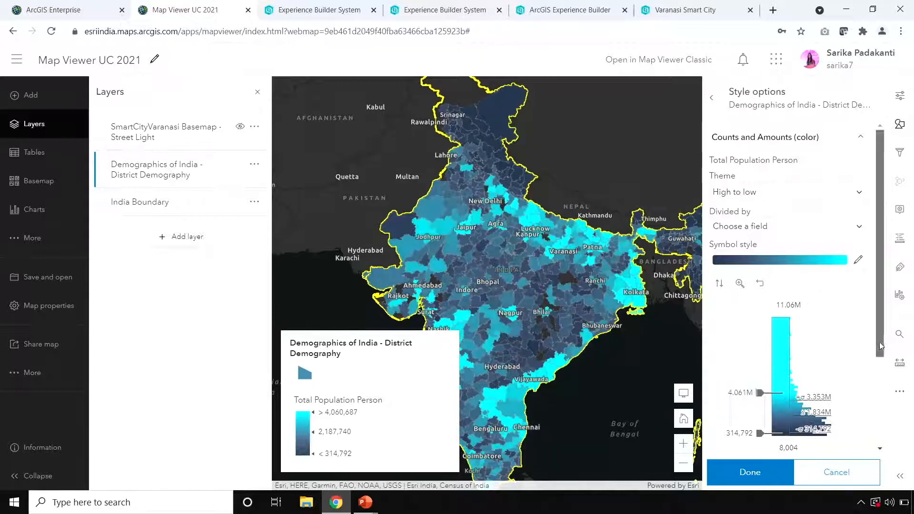
{"action": "scroll", "coordinate": [879, 341], "scroll_direction": "down", "scroll_amount": 2}
{"action": "left_click", "coordinate": [857, 365]}
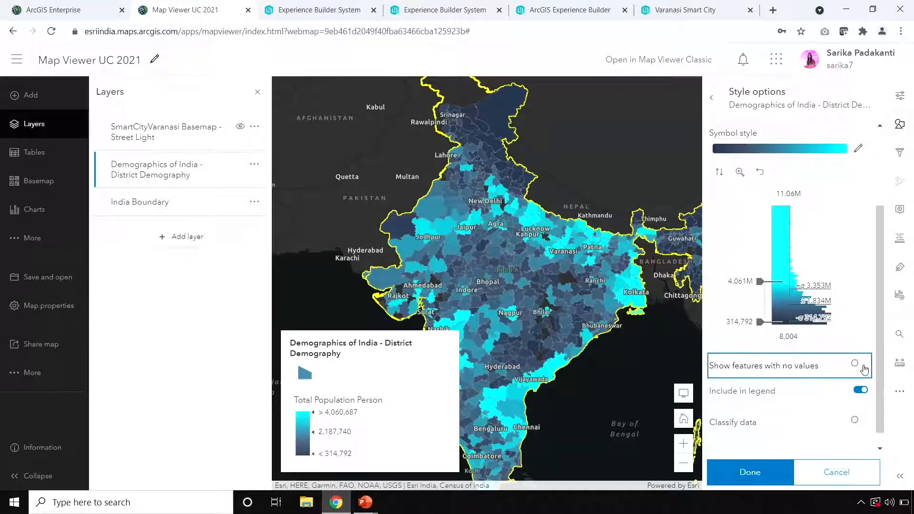
- Apply the blue-to-red rainbow colour ramp to the district symbols, close the layer list and accept the style options
{"action": "left_click", "coordinate": [829, 155]}
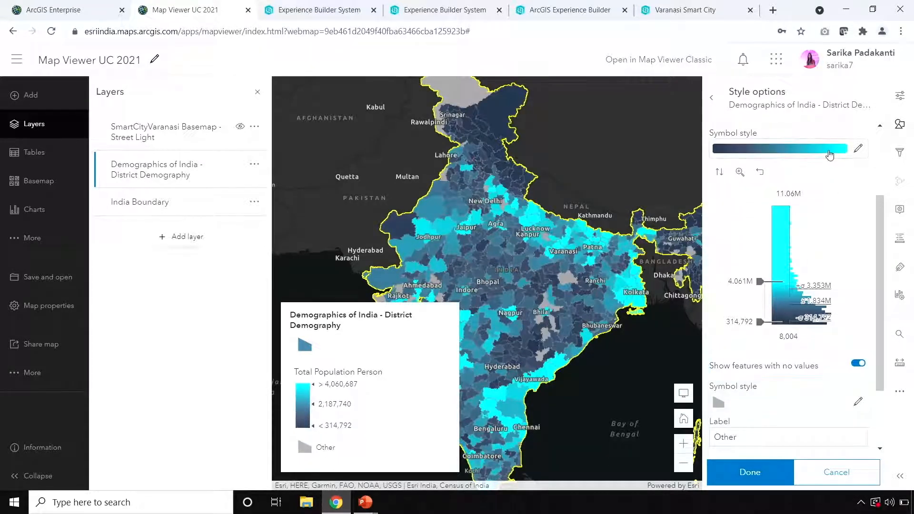
{"action": "left_click_drag", "start_coordinate": [678, 250], "coordinate": [685, 387]}
{"action": "left_click", "coordinate": [663, 339]}
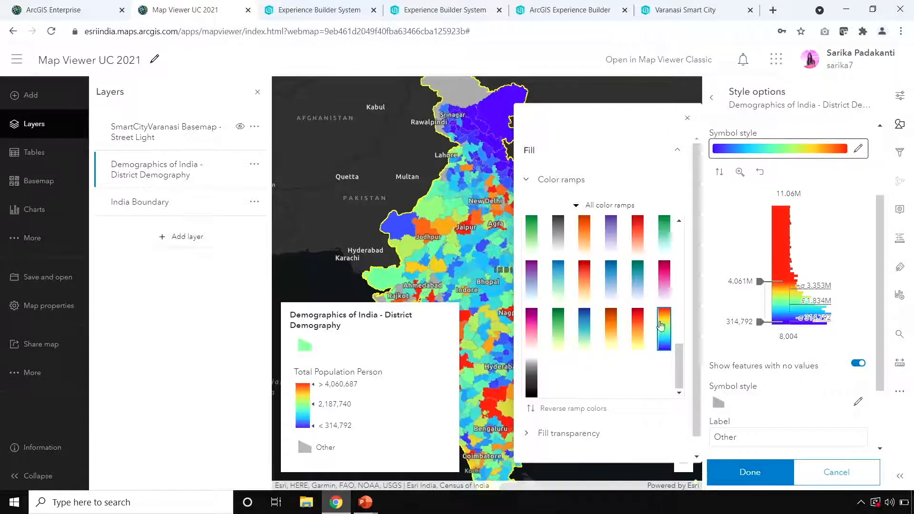
{"action": "left_click", "coordinate": [686, 118]}
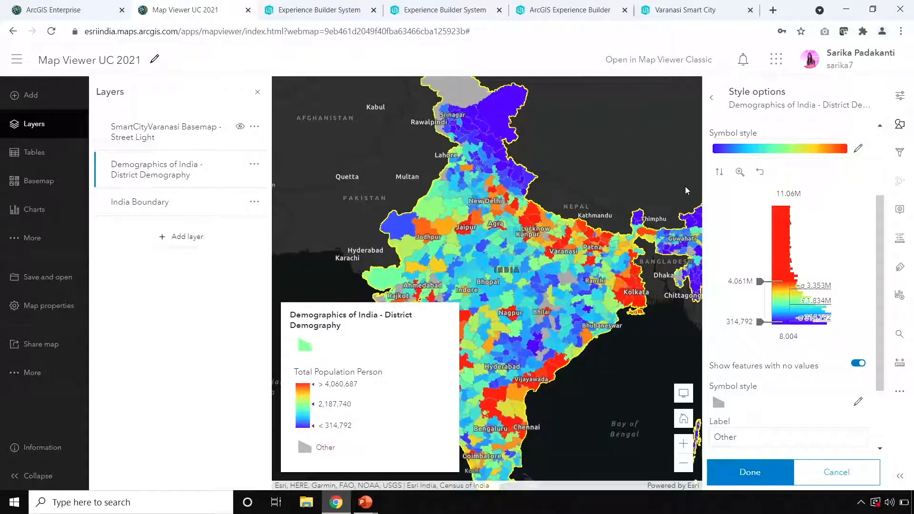
{"action": "left_click", "coordinate": [257, 91]}
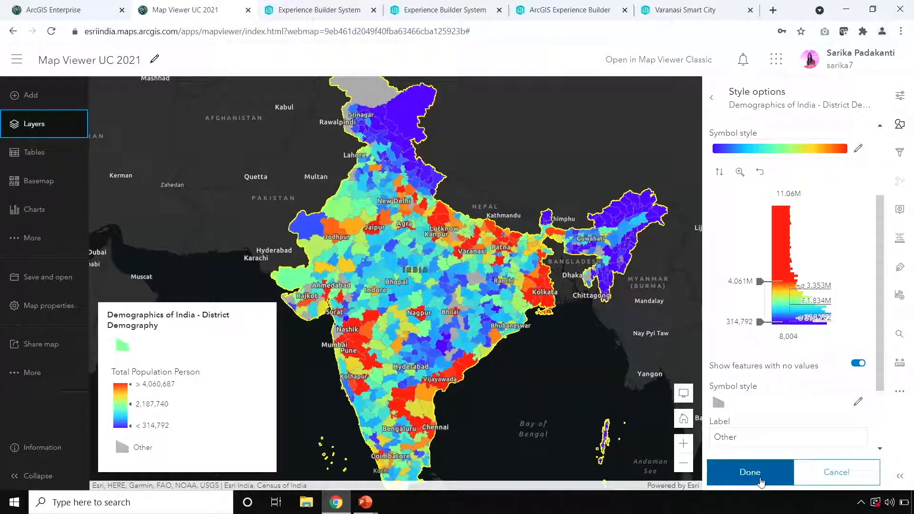
{"action": "left_click", "coordinate": [743, 472]}
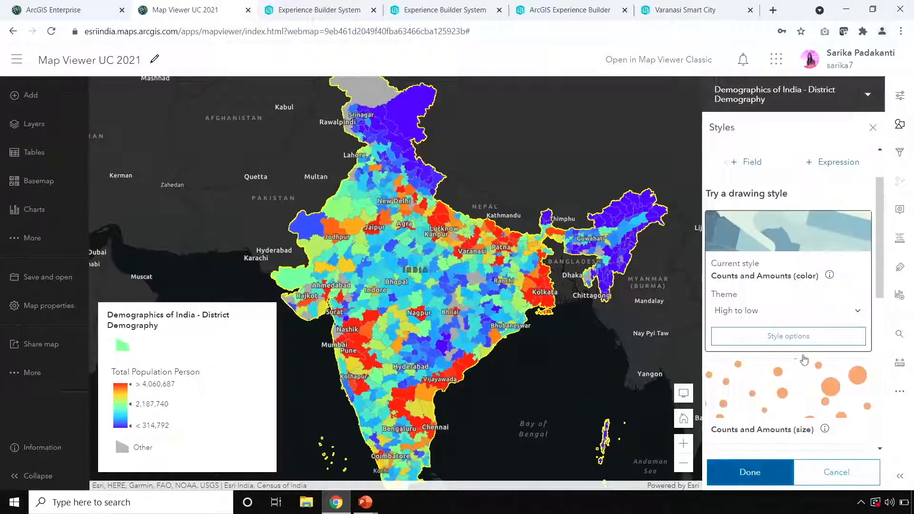
- Filter the district layer with the expression State Name is Uttar Pradesh and save the filter
{"action": "left_click", "coordinate": [902, 160]}
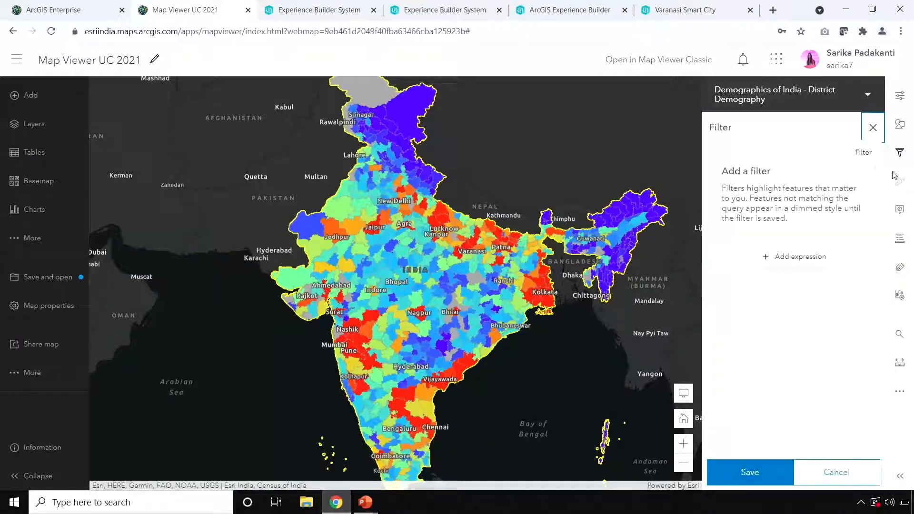
{"action": "left_click", "coordinate": [781, 259]}
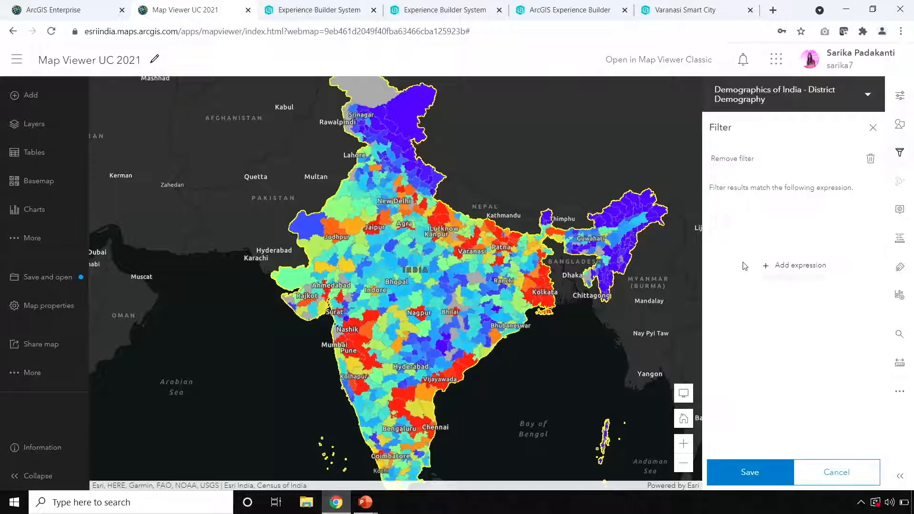
{"action": "left_click", "coordinate": [768, 254]}
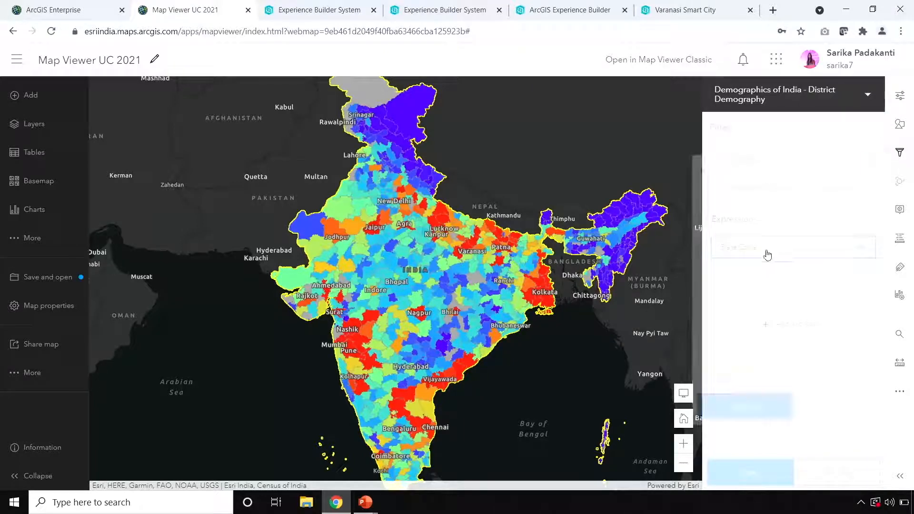
{"action": "left_click", "coordinate": [771, 200]}
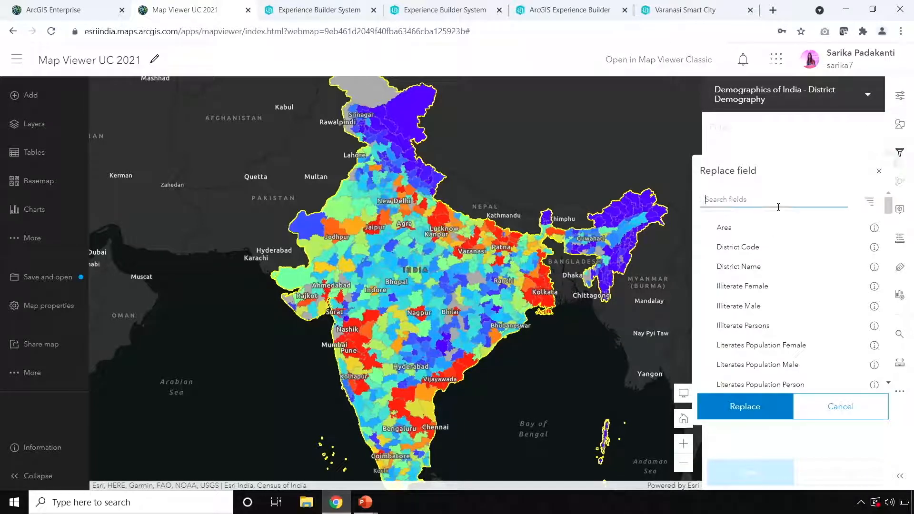
{"action": "type", "text": "state"}
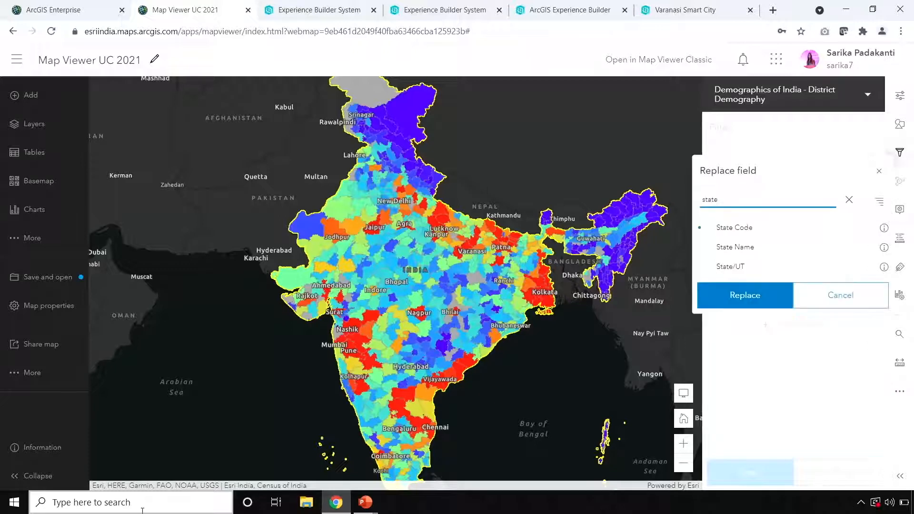
{"action": "left_click", "coordinate": [751, 248]}
{"action": "left_click", "coordinate": [740, 296]}
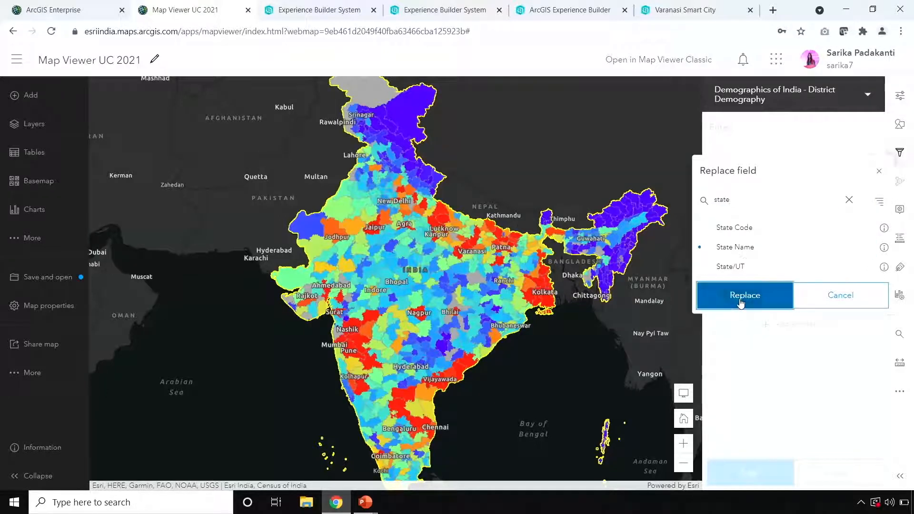
{"action": "left_click", "coordinate": [863, 287]}
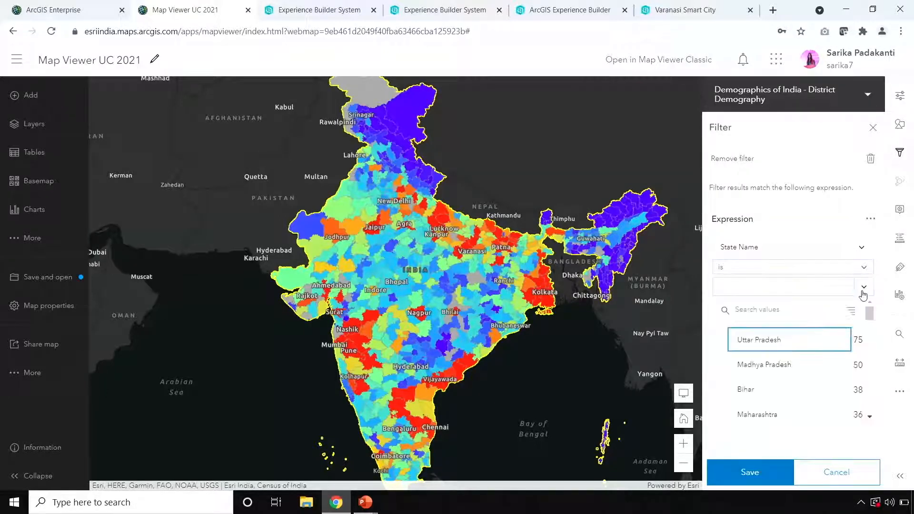
{"action": "left_click", "coordinate": [790, 339]}
{"action": "left_click", "coordinate": [775, 476]}
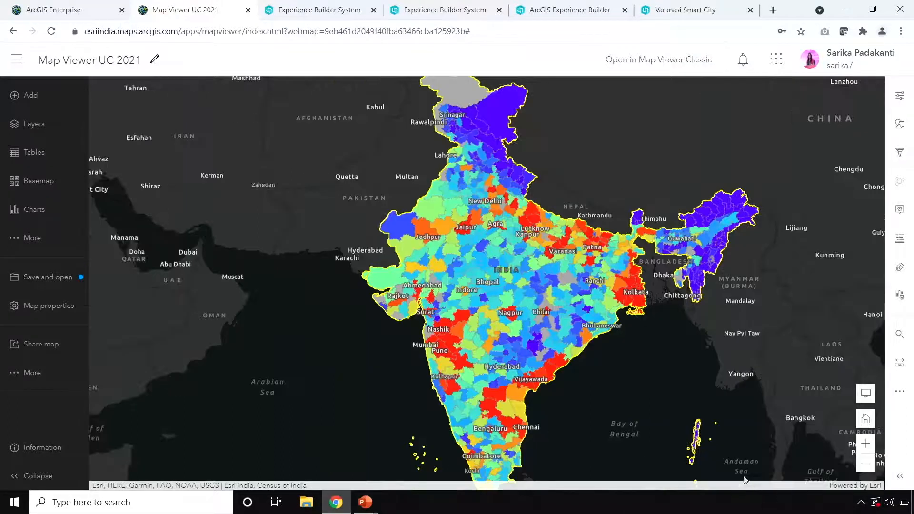
- Open the district layer's existing bar chart of male and female population by district name in Uttar Pradesh
{"action": "scroll", "coordinate": [543, 190], "scroll_direction": "up", "scroll_amount": 4}
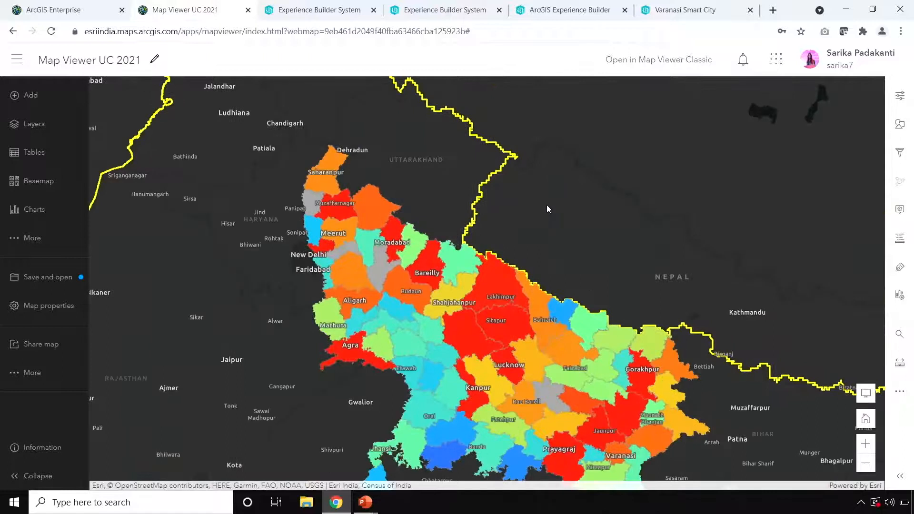
{"action": "left_click_drag", "start_coordinate": [553, 275], "coordinate": [520, 224]}
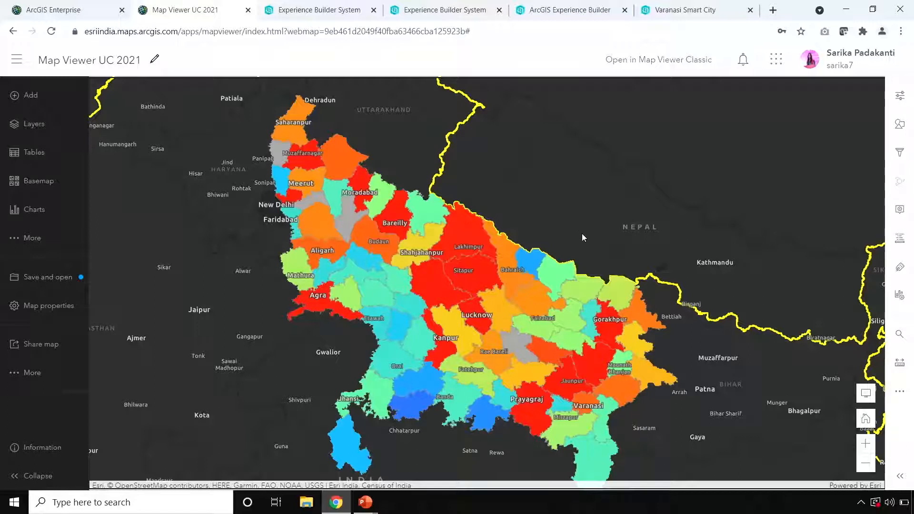
{"action": "left_click", "coordinate": [899, 296]}
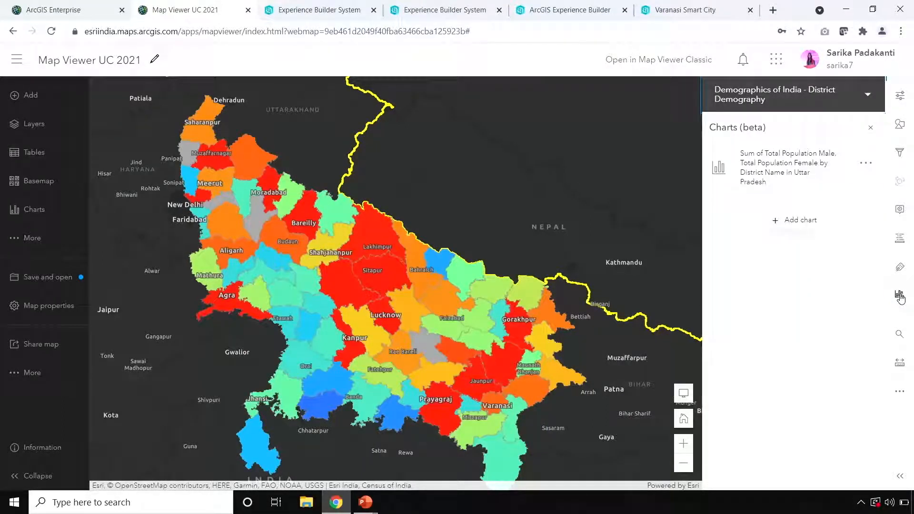
{"action": "left_click", "coordinate": [797, 175]}
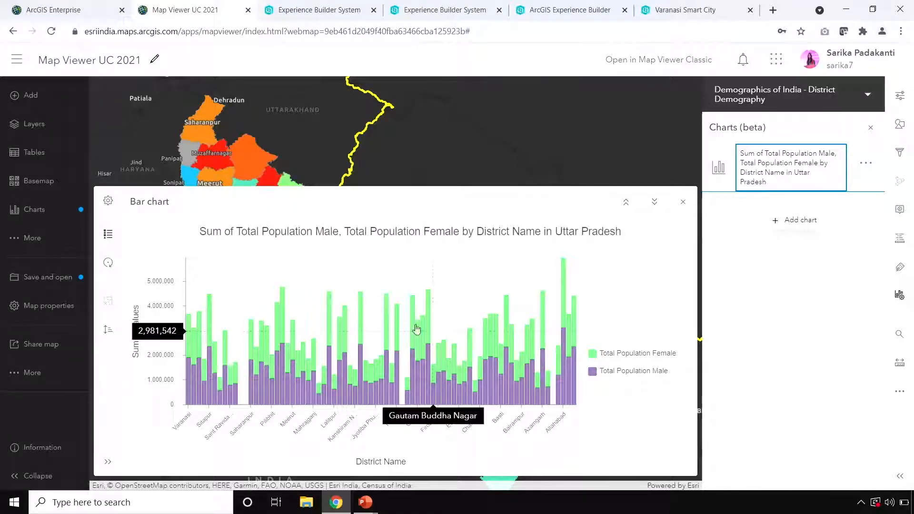
- Switch to ArcGIS Experience Builder, look through its default templates and bring up the Varanasi Smart City experience
{"action": "left_click", "coordinate": [312, 9]}
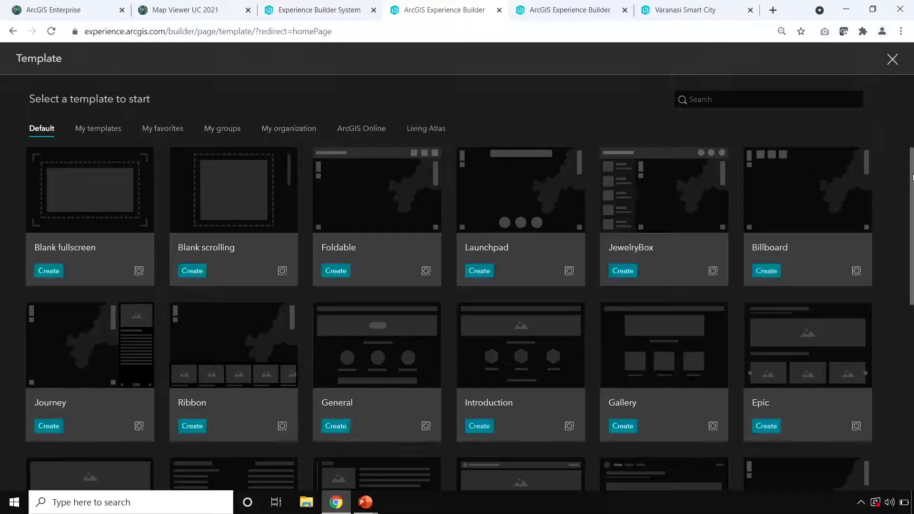
{"action": "scroll", "coordinate": [470, 318], "scroll_direction": "down", "scroll_amount": 3}
{"action": "scroll", "coordinate": [469, 318], "scroll_direction": "down", "scroll_amount": 2}
{"action": "scroll", "coordinate": [457, 314], "scroll_direction": "down", "scroll_amount": 3}
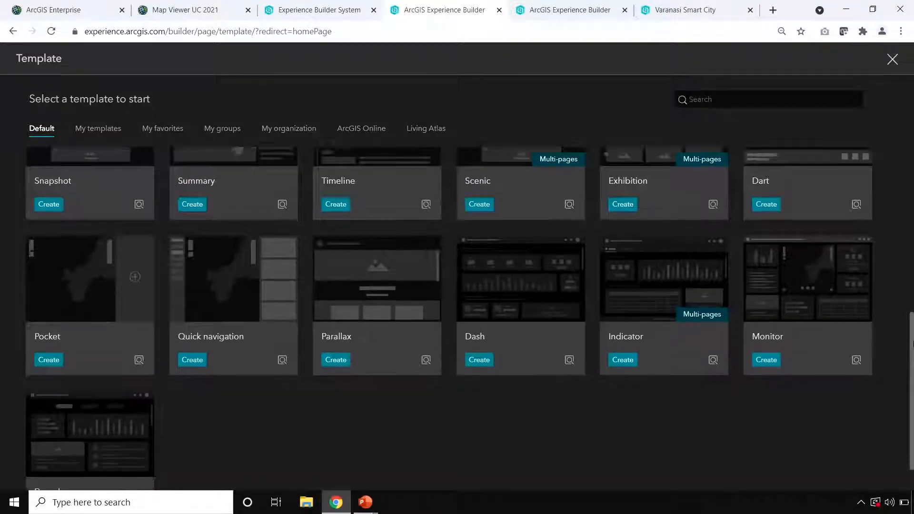
{"action": "scroll", "coordinate": [457, 315], "scroll_direction": "up", "scroll_amount": 8}
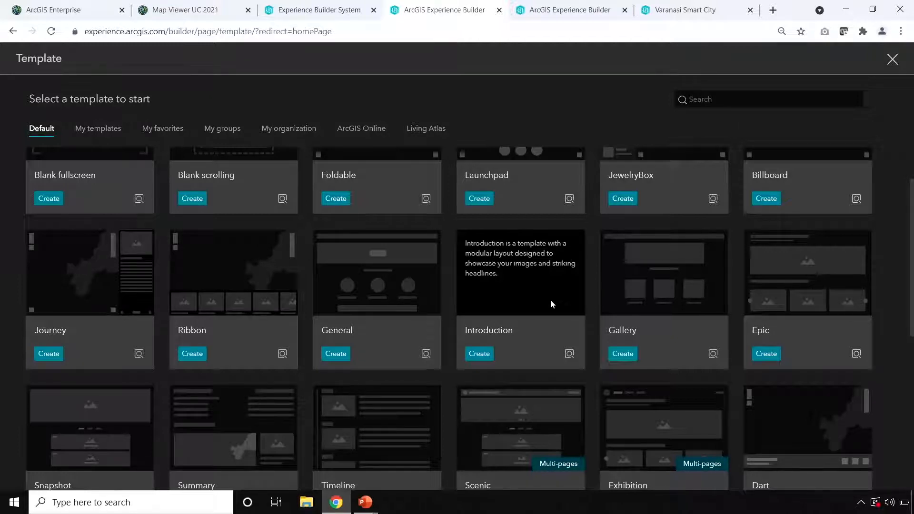
{"action": "left_click", "coordinate": [521, 11]}
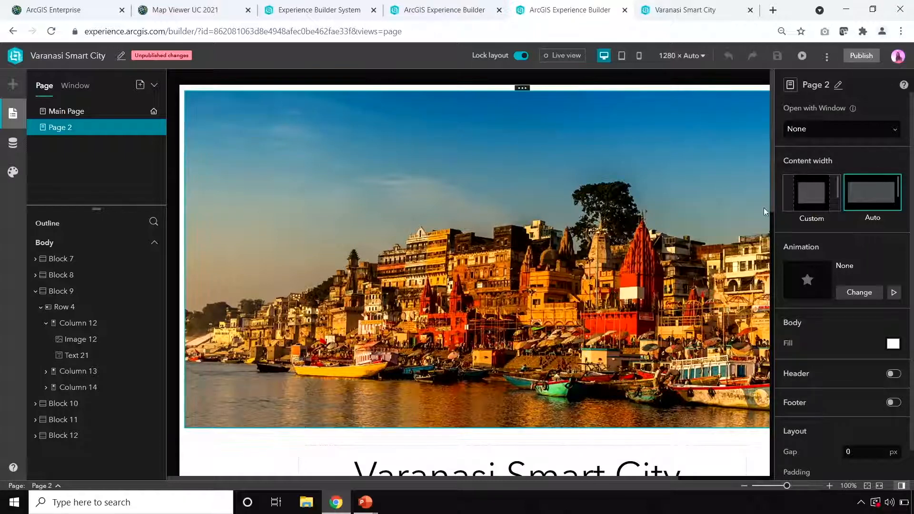
- Upload 1.jpg from the ExperienceBuilder folder as the picture for the River Ganges image placeholder on Page 2
{"action": "scroll", "coordinate": [771, 203], "scroll_direction": "down", "scroll_amount": 1}
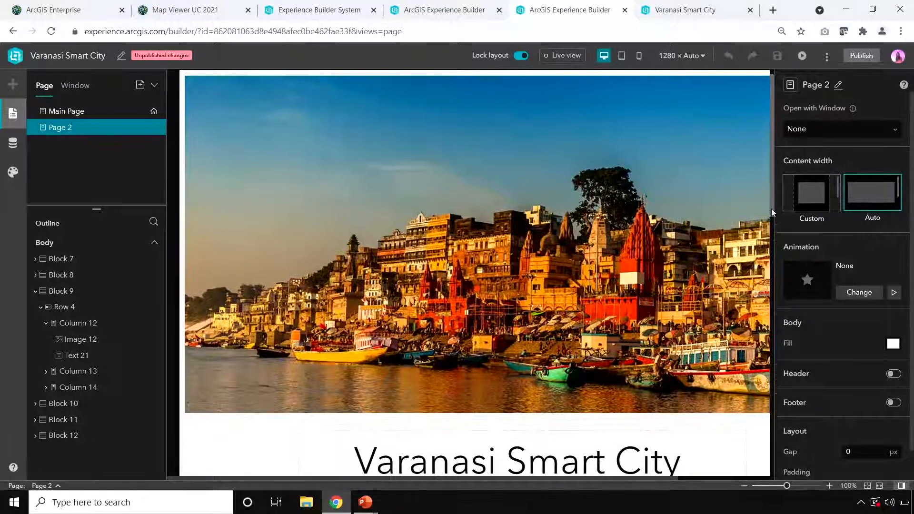
{"action": "left_click_drag", "start_coordinate": [773, 210], "coordinate": [775, 296]}
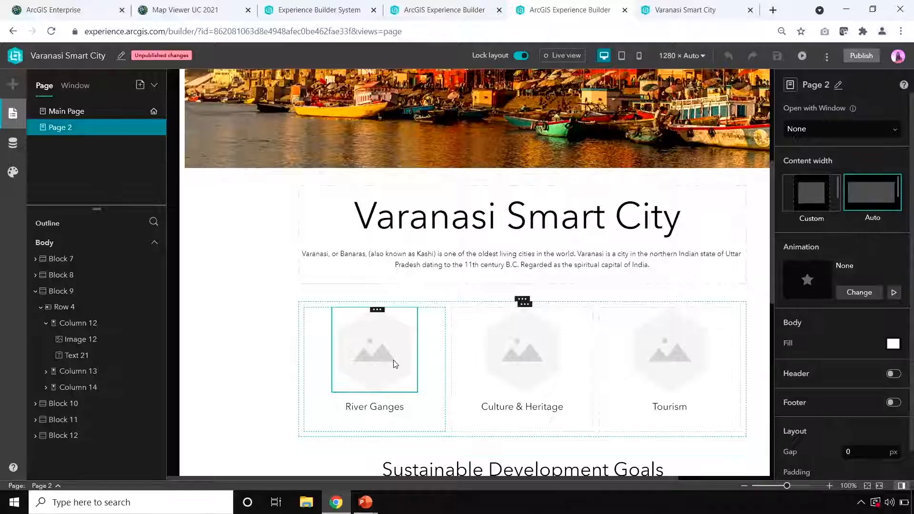
{"action": "left_click", "coordinate": [393, 364]}
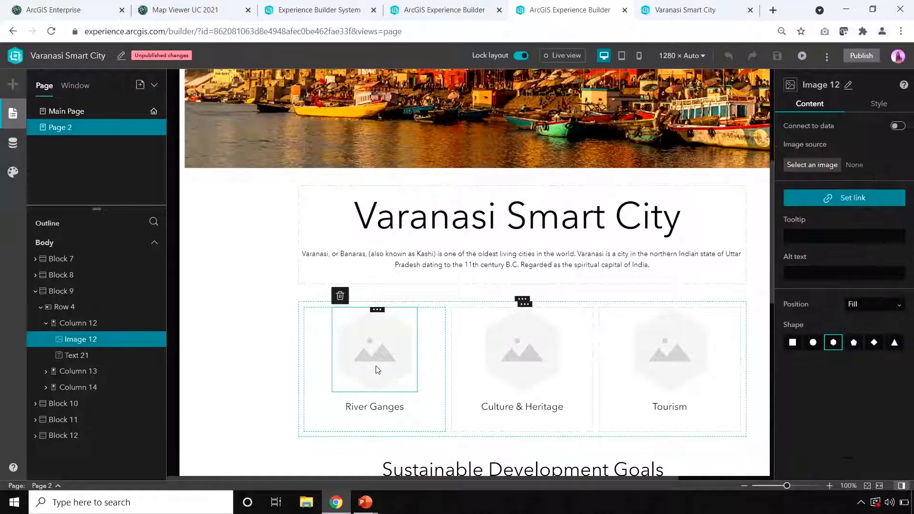
{"action": "left_click", "coordinate": [811, 166]}
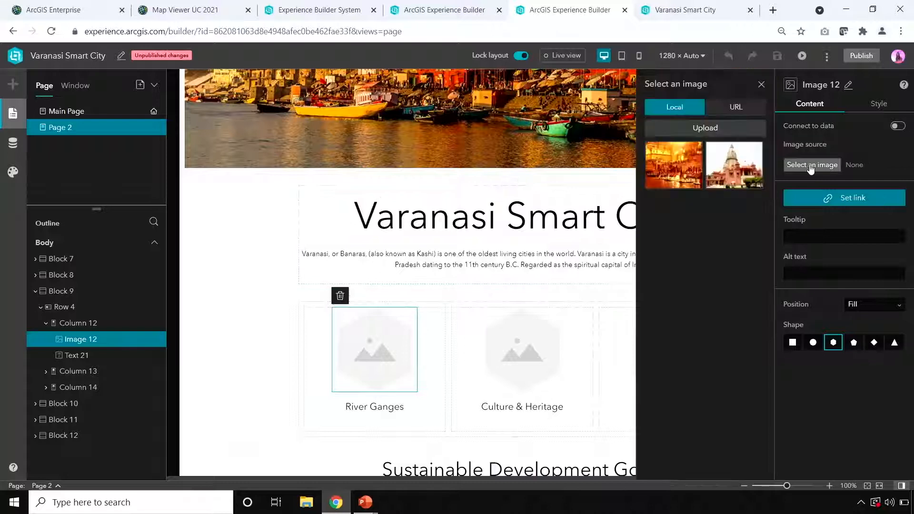
{"action": "left_click", "coordinate": [701, 126]}
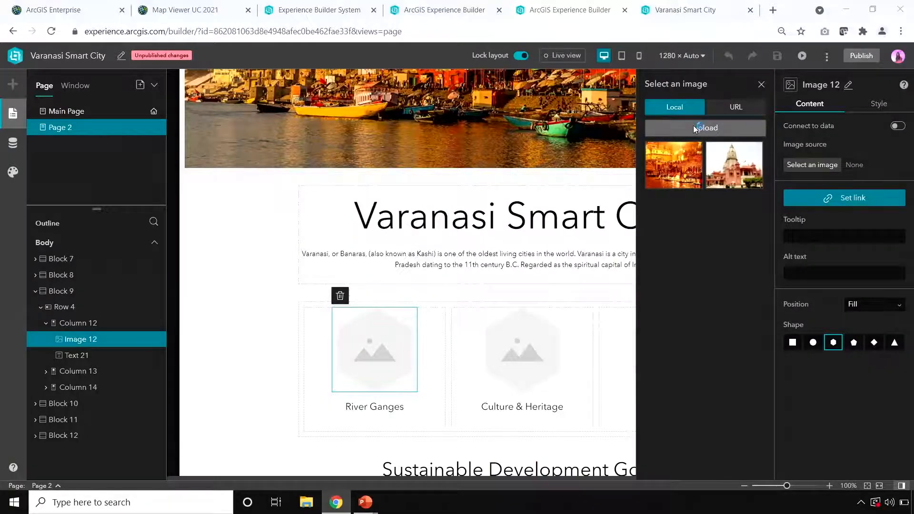
{"action": "double_click", "coordinate": [287, 171]}
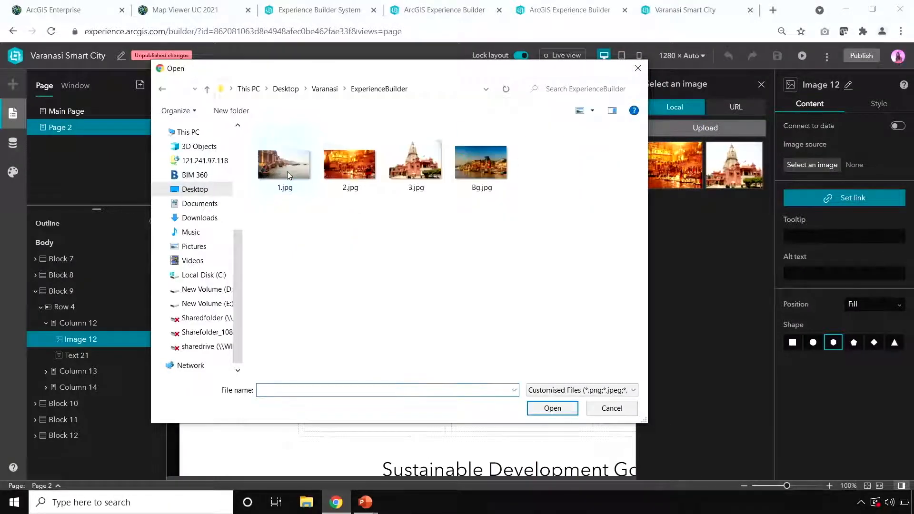
{"action": "left_click", "coordinate": [283, 172]}
{"action": "left_click", "coordinate": [553, 409]}
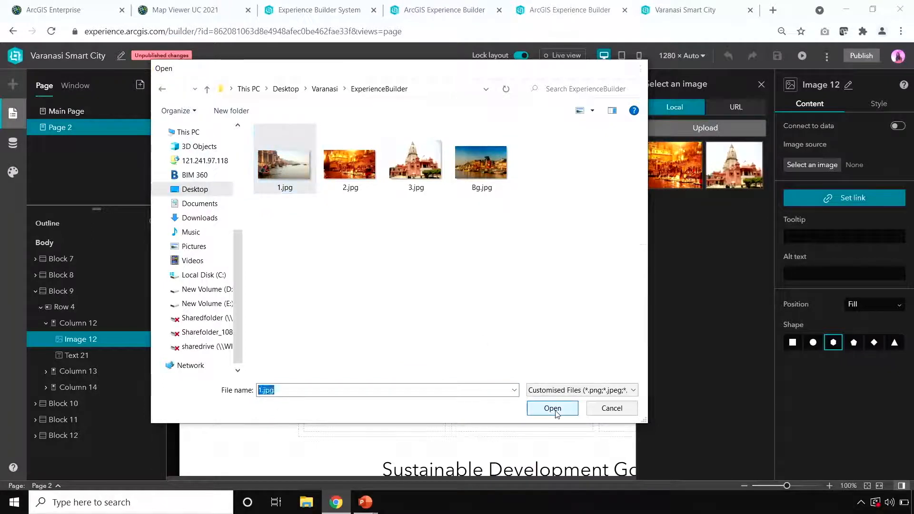
- Set the Culture & Heritage placeholder to the already uploaded image 2.jpg and close the image picker
{"action": "left_click", "coordinate": [512, 364]}
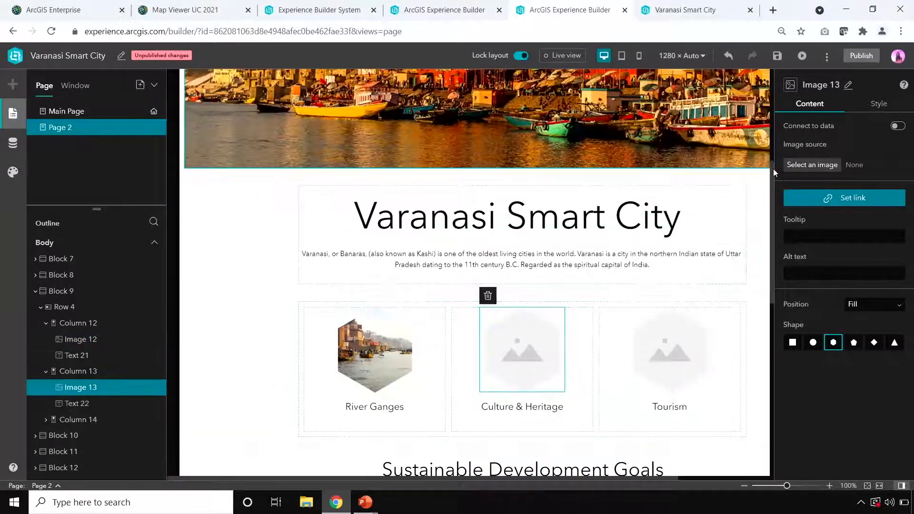
{"action": "left_click", "coordinate": [812, 165]}
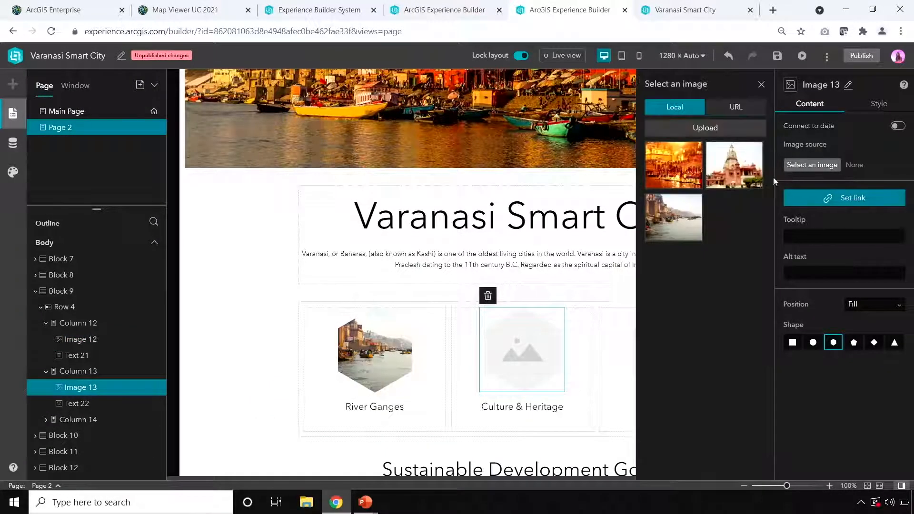
{"action": "left_click", "coordinate": [660, 222]}
{"action": "left_click", "coordinate": [660, 182]}
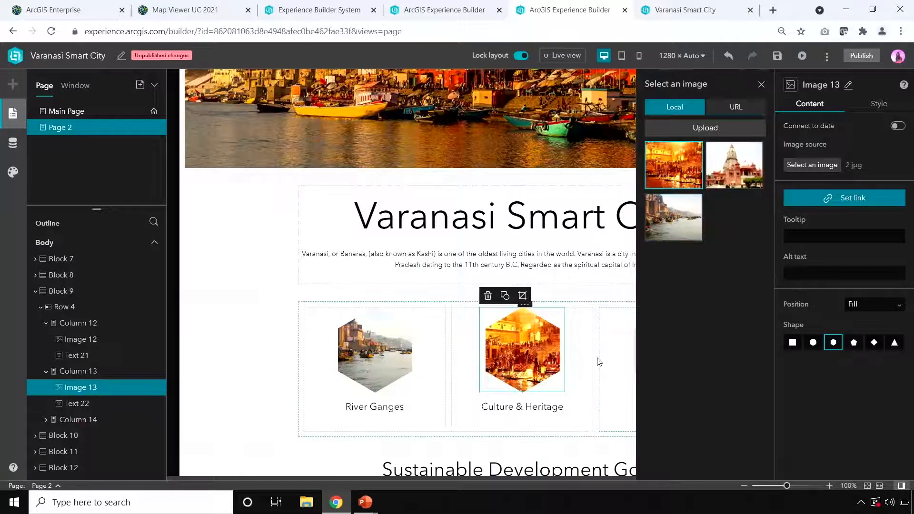
{"action": "scroll", "coordinate": [440, 333], "scroll_direction": "down", "scroll_amount": 1}
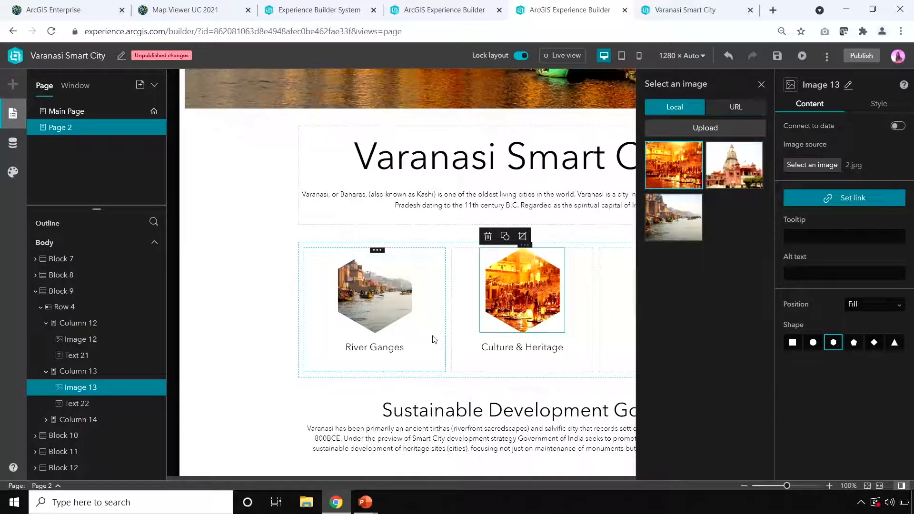
{"action": "scroll", "coordinate": [431, 352], "scroll_direction": "down", "scroll_amount": 1}
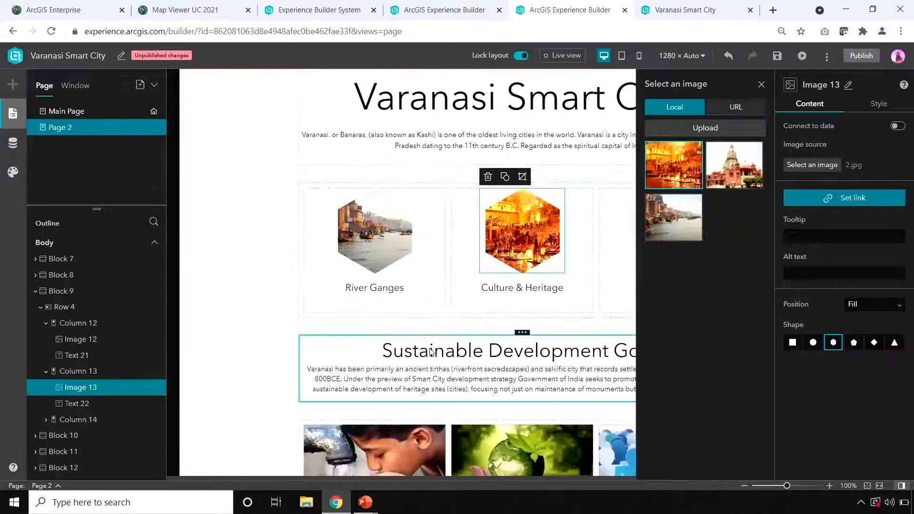
{"action": "left_click", "coordinate": [761, 84]}
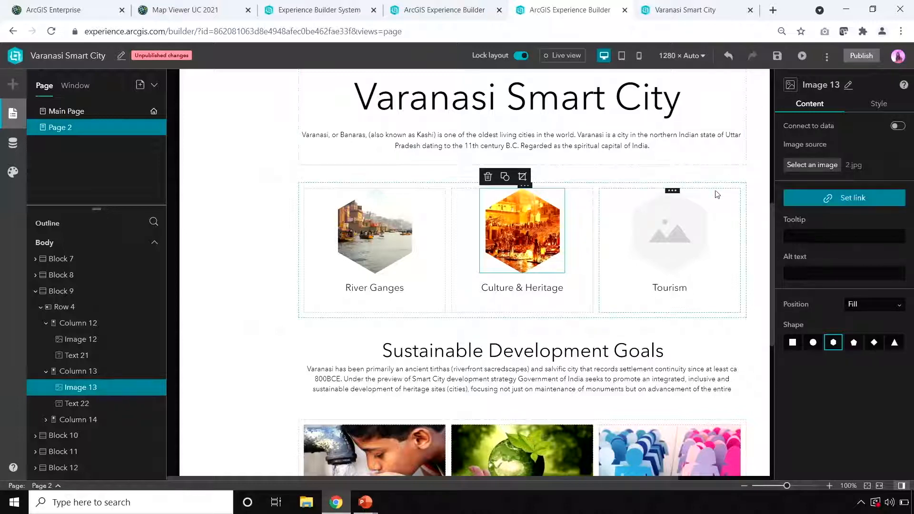
- Link the button under Clean Water & Sanitation to the copied web map URL, opening in a new window
{"action": "scroll", "coordinate": [675, 243], "scroll_direction": "down", "scroll_amount": 4}
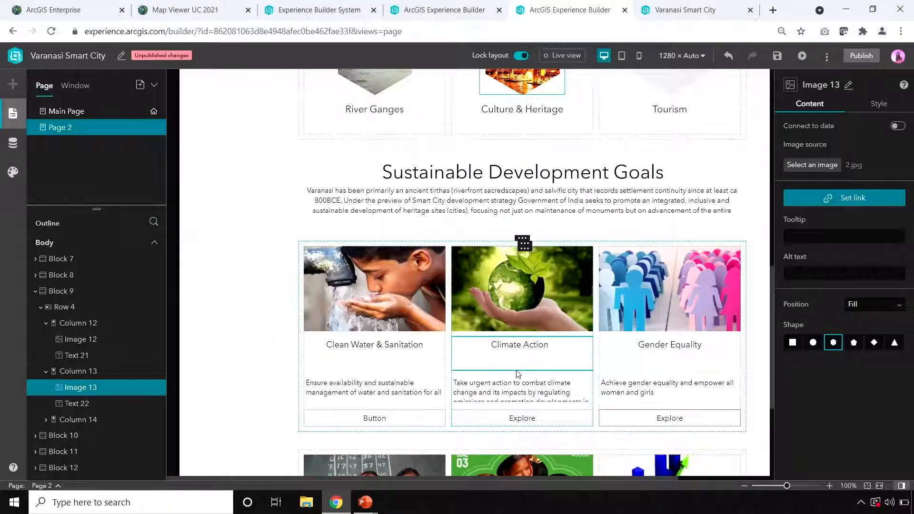
{"action": "scroll", "coordinate": [514, 374], "scroll_direction": "down", "scroll_amount": 1}
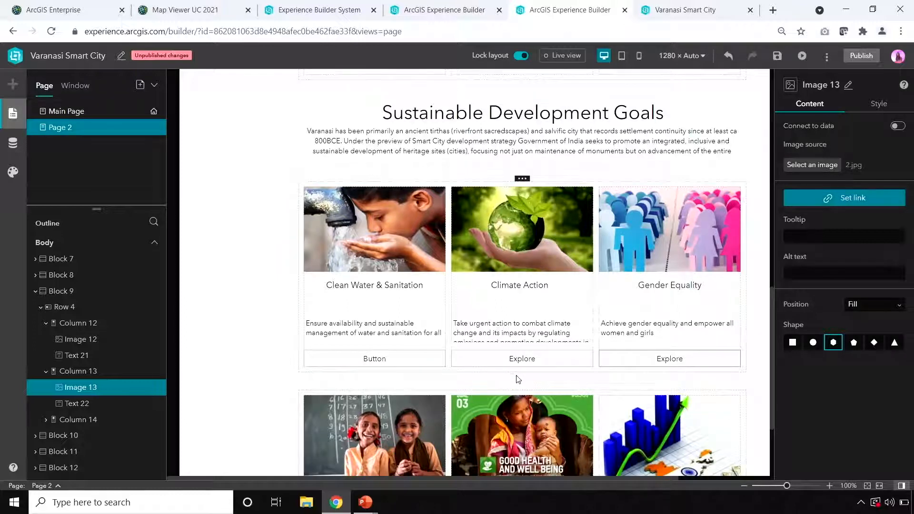
{"action": "left_click", "coordinate": [373, 362]}
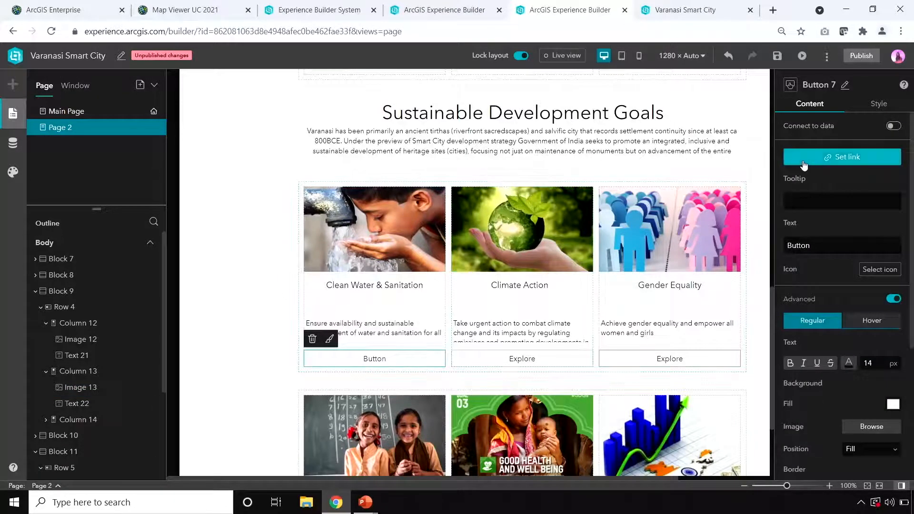
{"action": "left_click", "coordinate": [808, 162]}
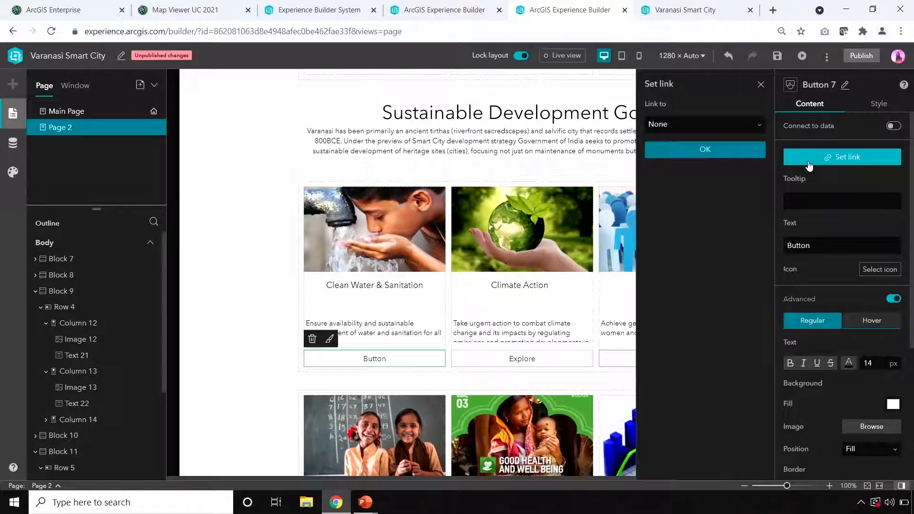
{"action": "left_click", "coordinate": [711, 125]}
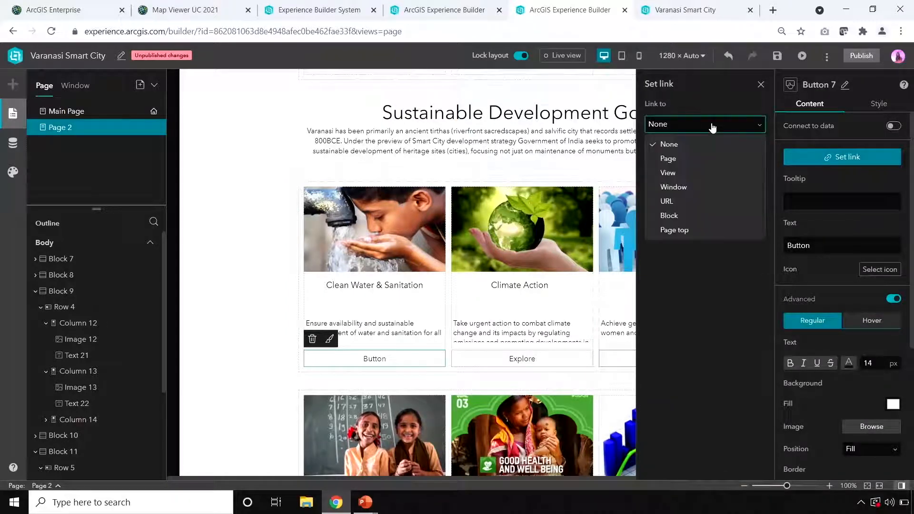
{"action": "left_click", "coordinate": [689, 205]}
{"action": "left_click", "coordinate": [680, 167]}
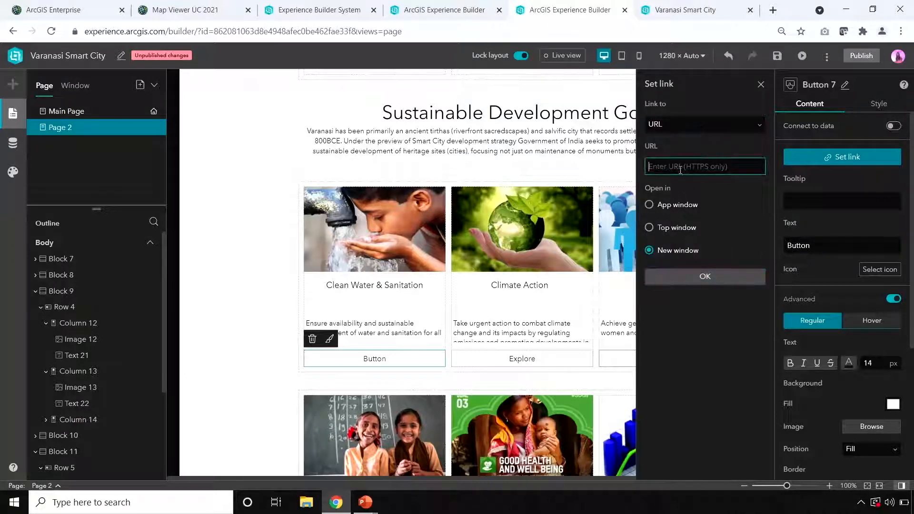
{"action": "key", "text": "ctrl+v"}
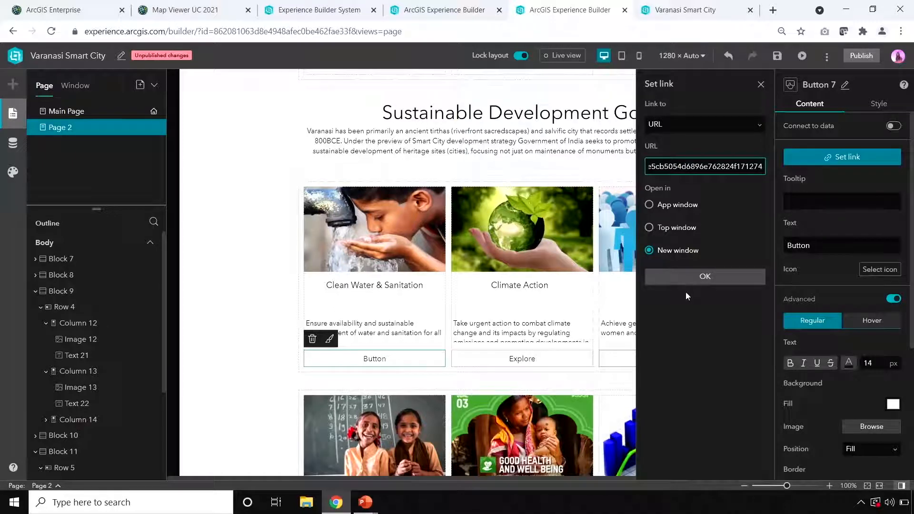
{"action": "left_click", "coordinate": [705, 279]}
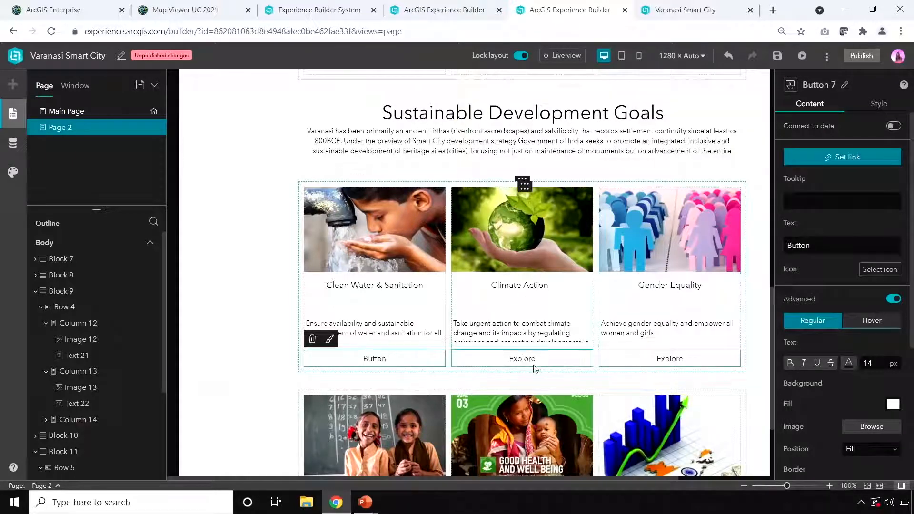
- Review the remaining goal cards, then switch to the tablet layout and inspect the page up to its header image
{"action": "scroll", "coordinate": [413, 395], "scroll_direction": "down", "scroll_amount": 3}
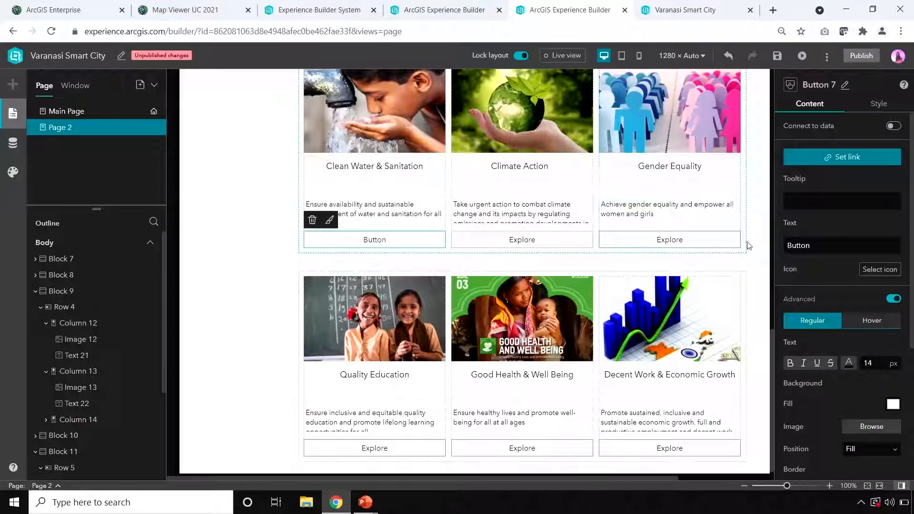
{"action": "left_click", "coordinate": [622, 56]}
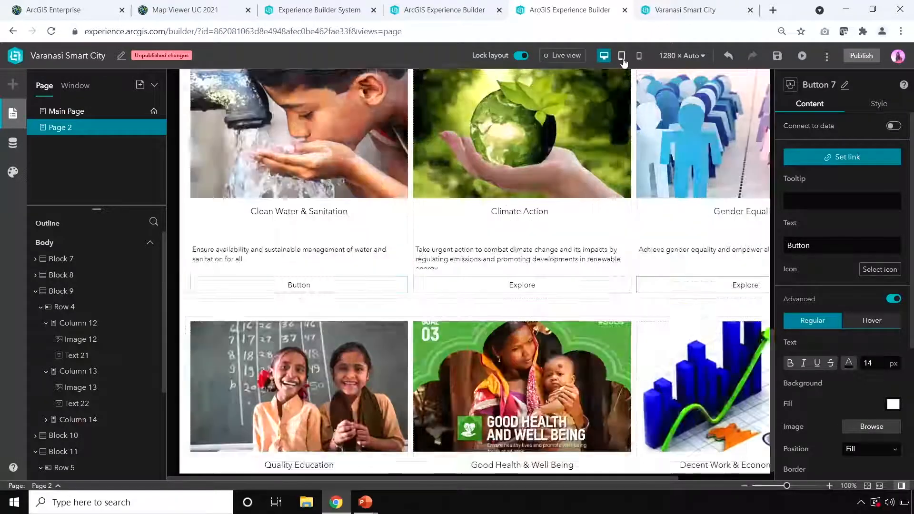
{"action": "scroll", "coordinate": [579, 202], "scroll_direction": "up", "scroll_amount": 5}
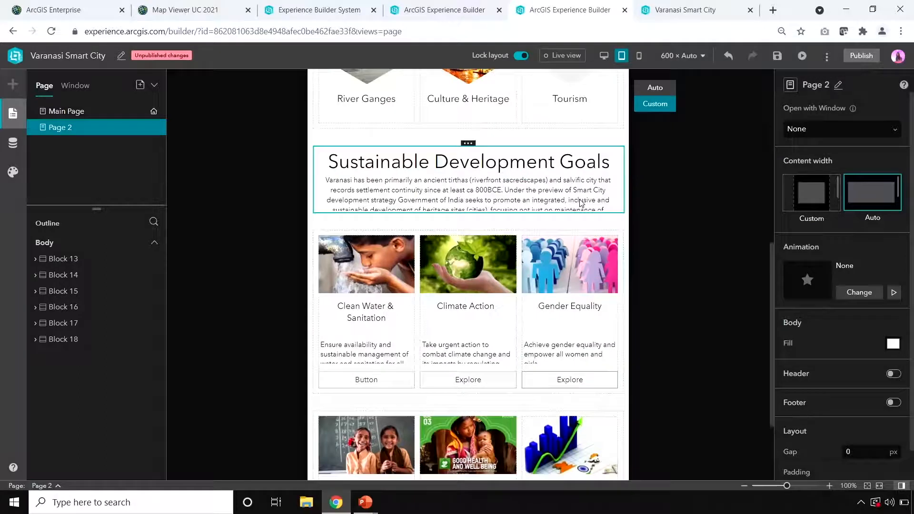
{"action": "scroll", "coordinate": [584, 201], "scroll_direction": "up", "scroll_amount": 3}
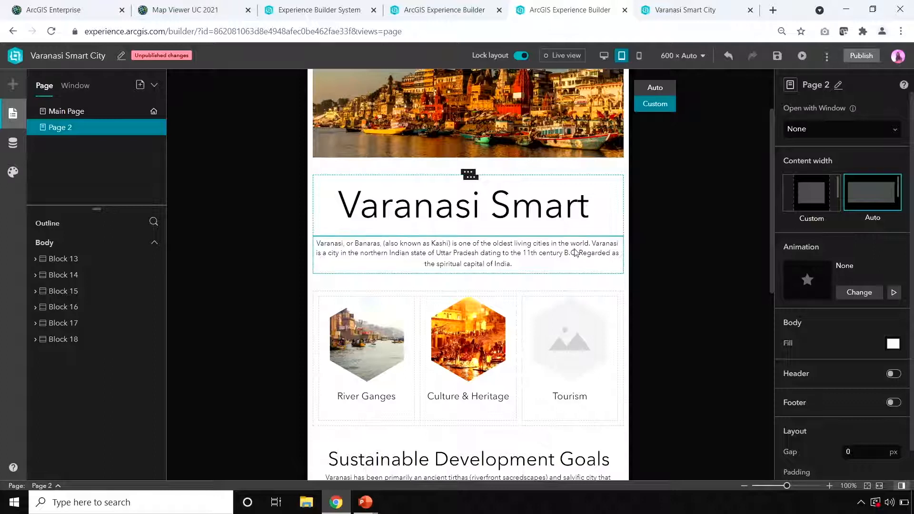
{"action": "scroll", "coordinate": [576, 248], "scroll_direction": "up", "scroll_amount": 2}
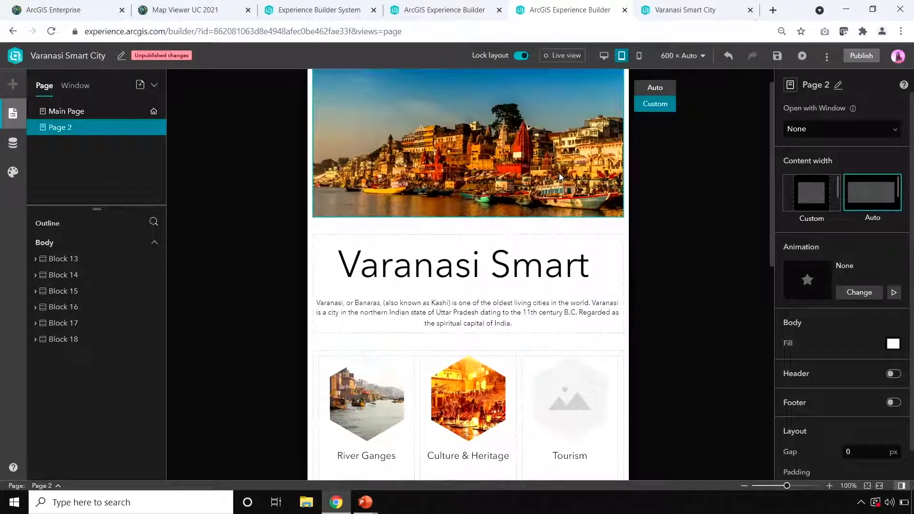
{"action": "scroll", "coordinate": [559, 173], "scroll_direction": "up", "scroll_amount": 1}
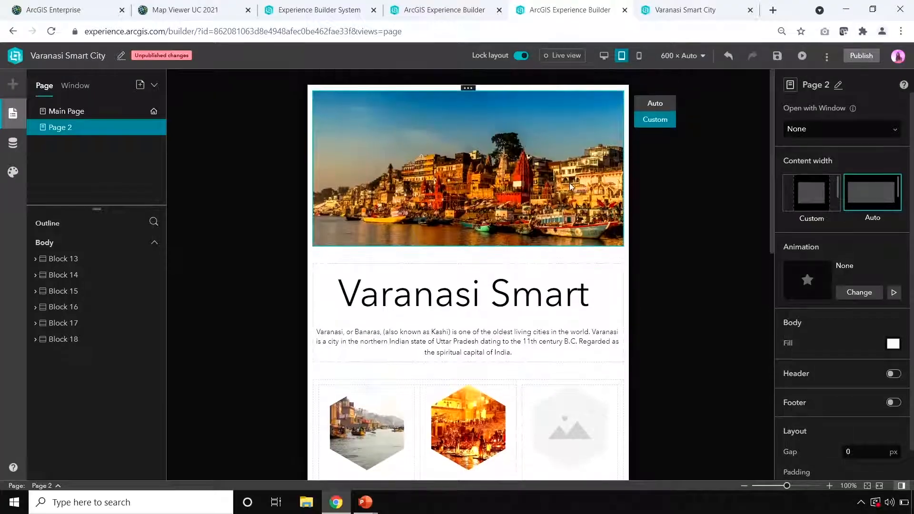
- In the Varanasi Smart City draft preview, explore the Clean Water & Sanitation goal to open its linked map and hide the layer list
{"action": "left_click", "coordinate": [653, 12]}
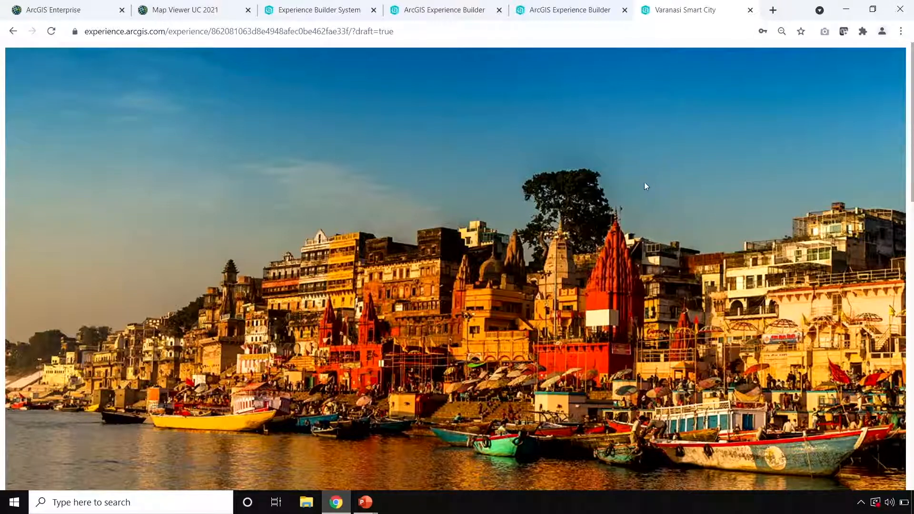
{"action": "scroll", "coordinate": [644, 185], "scroll_direction": "down", "scroll_amount": 3}
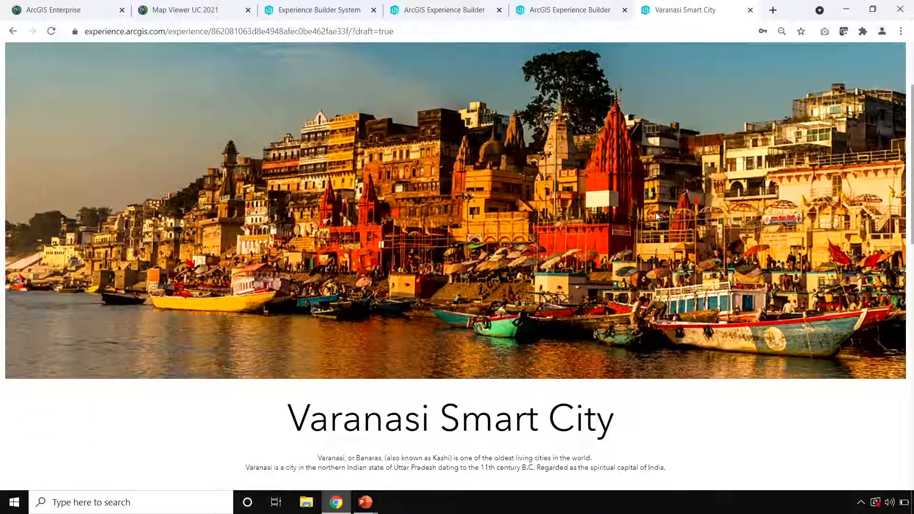
{"action": "scroll", "coordinate": [656, 205], "scroll_direction": "down", "scroll_amount": 4}
{"action": "scroll", "coordinate": [662, 248], "scroll_direction": "down", "scroll_amount": 5}
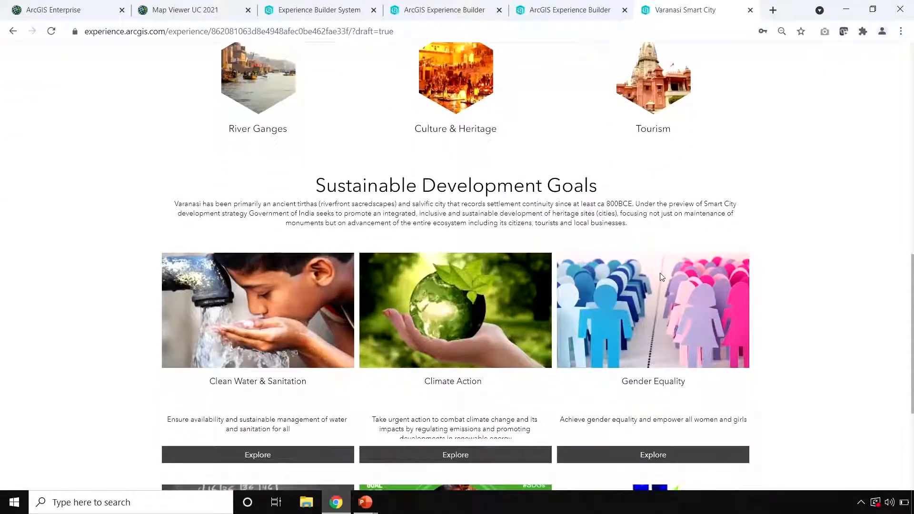
{"action": "scroll", "coordinate": [661, 276], "scroll_direction": "down", "scroll_amount": 1}
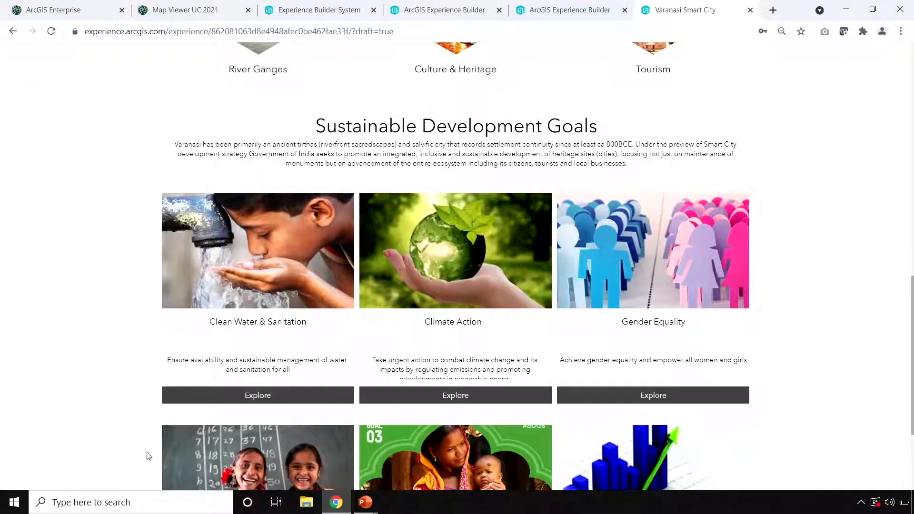
{"action": "left_click", "coordinate": [227, 403]}
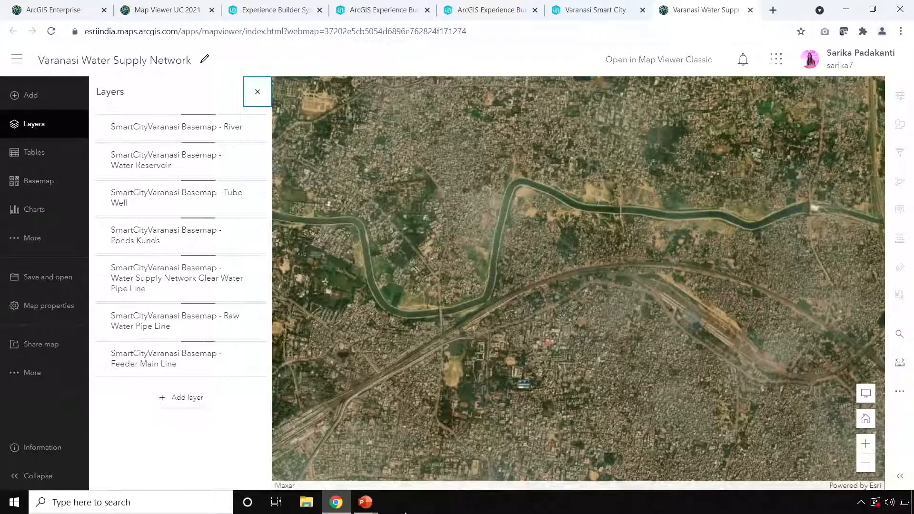
{"action": "left_click", "coordinate": [257, 92]}
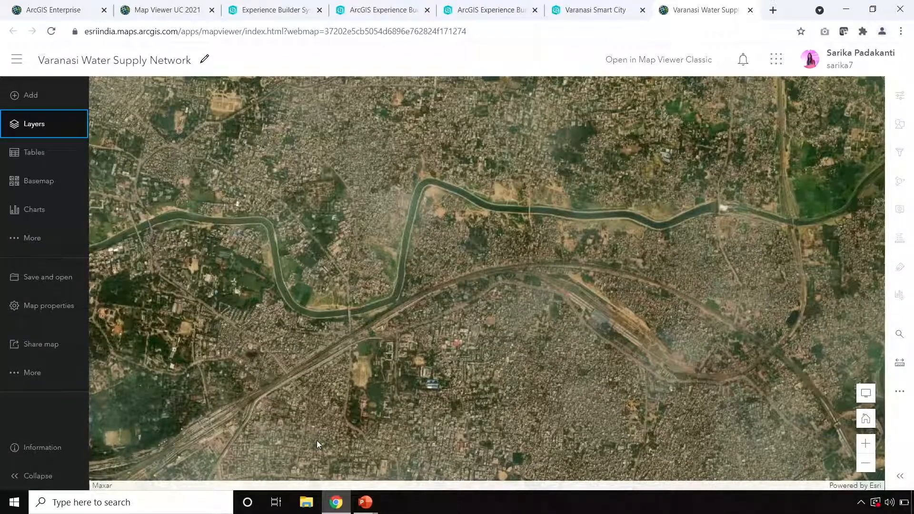